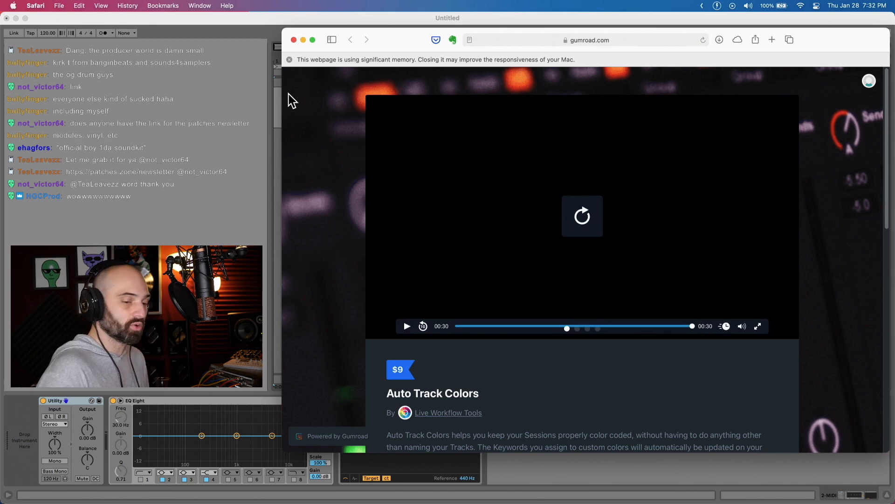
- Select the Auto Track Colors Gumroad URL in Safari's address bar
click(579, 40)
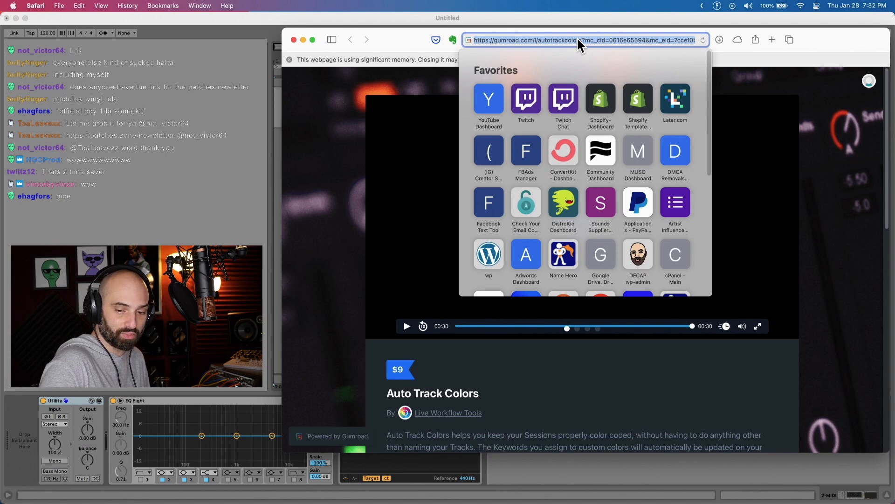
- Expand LWT - Auto Track Colors on the Master track and show its Color Settings keyword list
key(super+w)
click(731, 112)
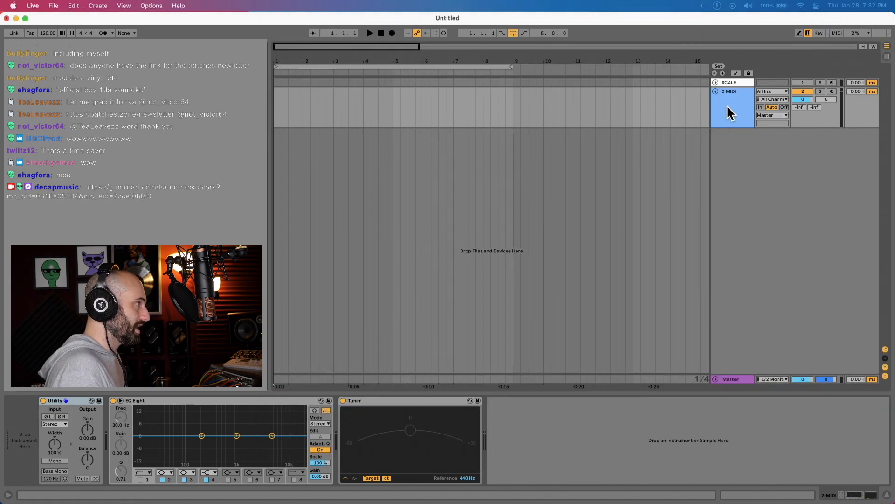
click(732, 380)
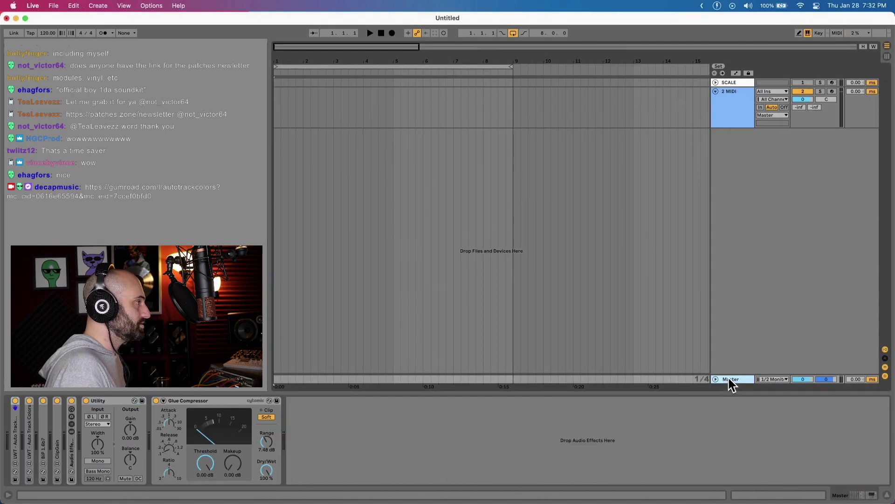
double_click(15, 442)
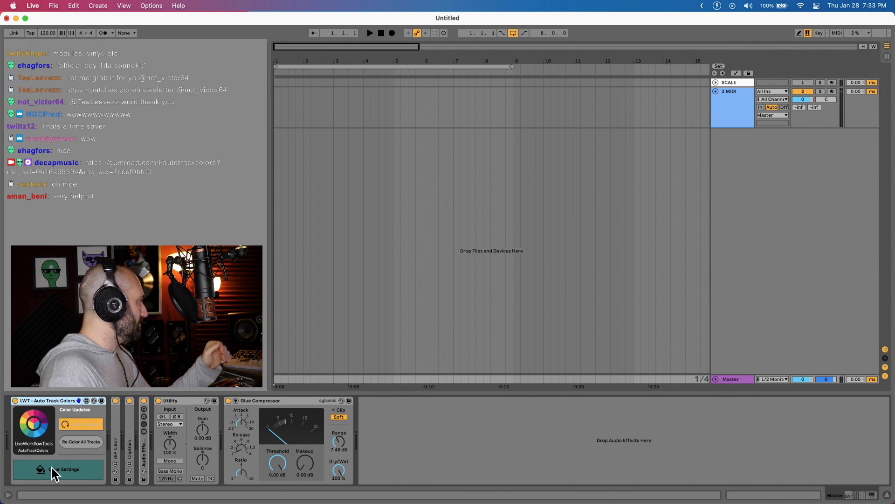
click(54, 470)
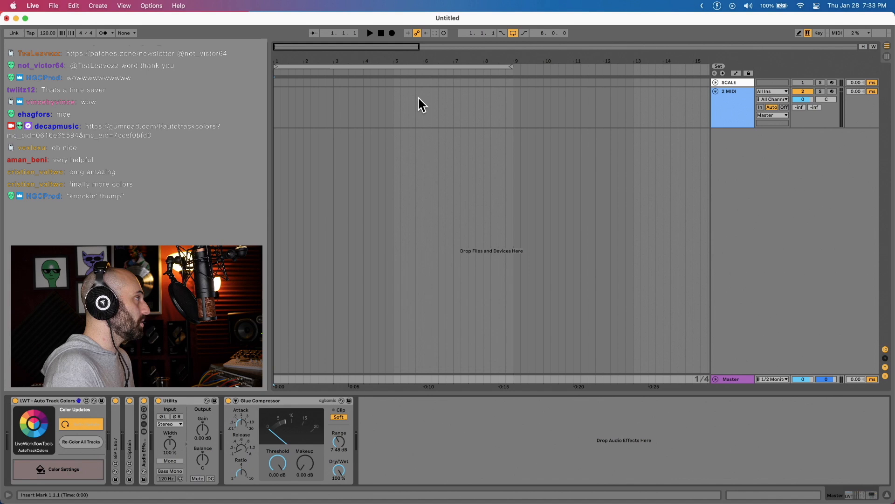
- Add an audio track named kick, which automatically turns cyan
click(721, 105)
key(super+t)
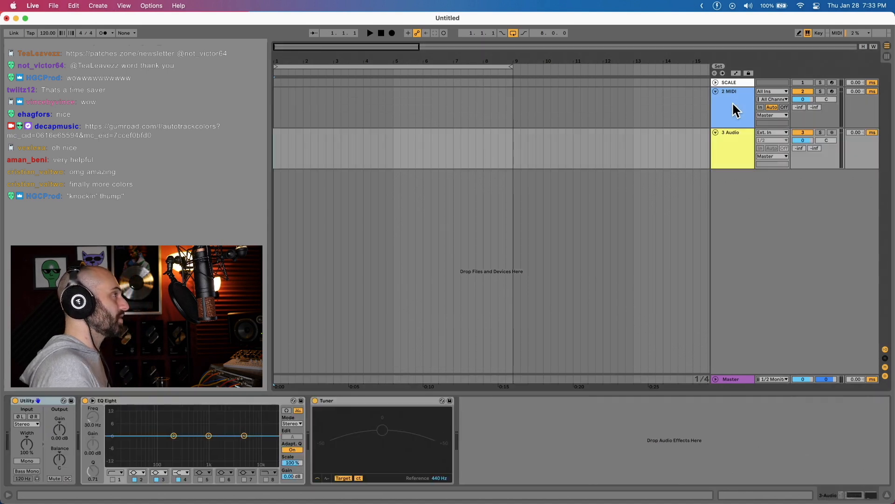
click(728, 137)
click(742, 113)
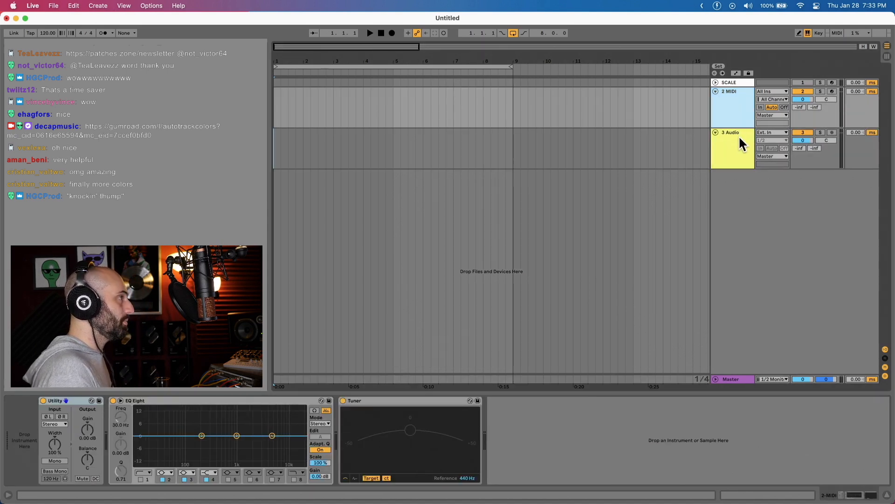
click(740, 143)
text(kick)
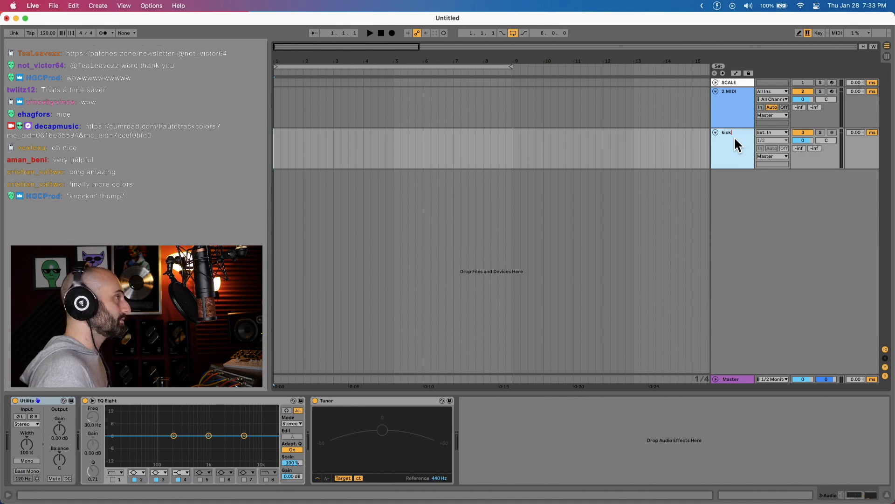
key(Return)
key(Tab)
key(Tab)
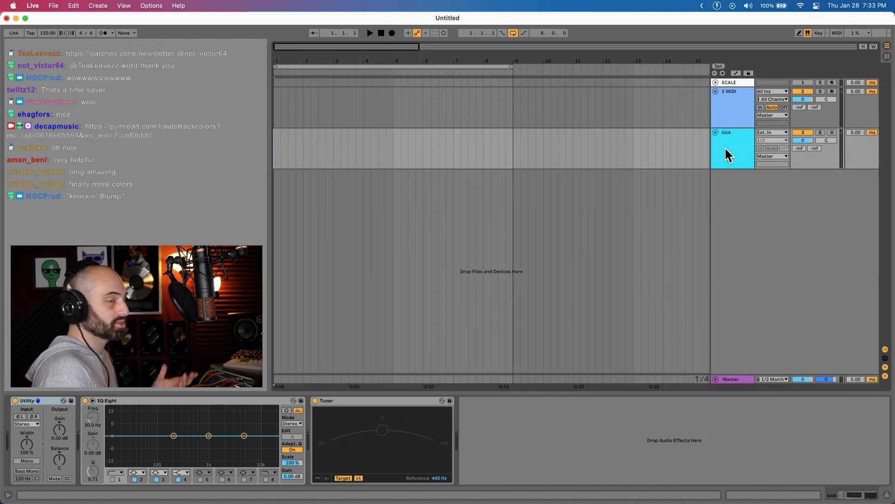
- Add a second audio track named bass, which automatically turns dark blue
click(725, 146)
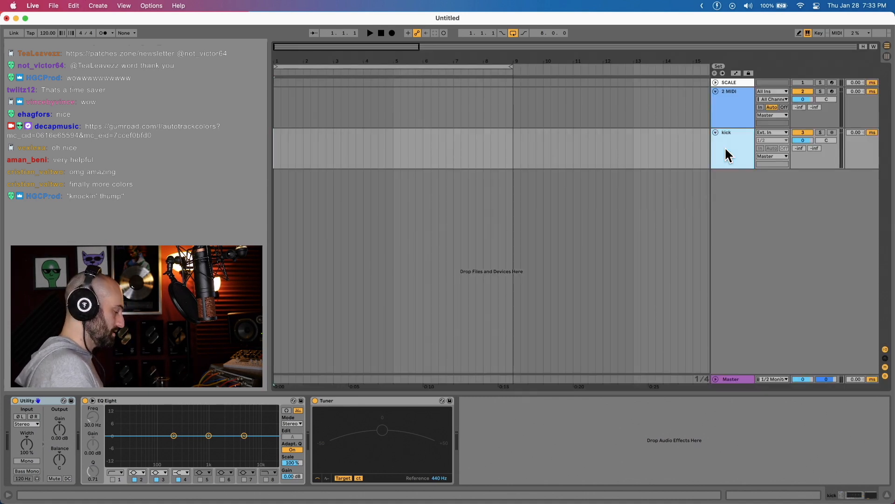
key(super+t)
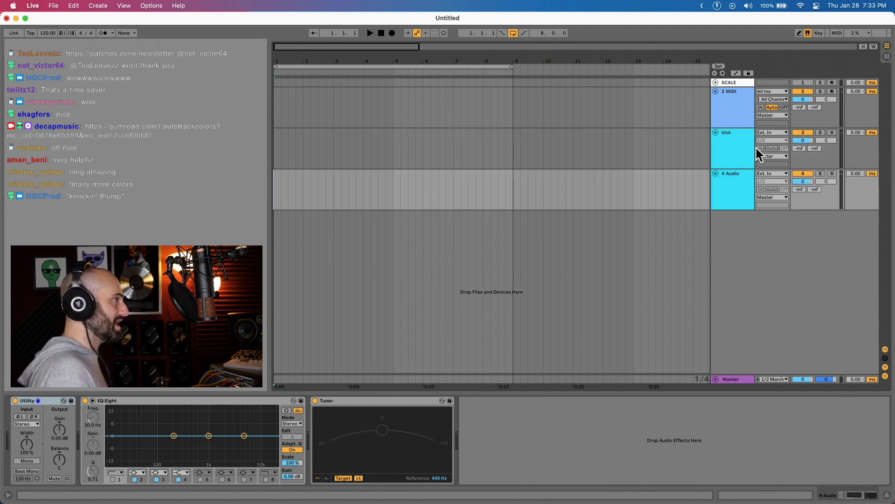
click(731, 203)
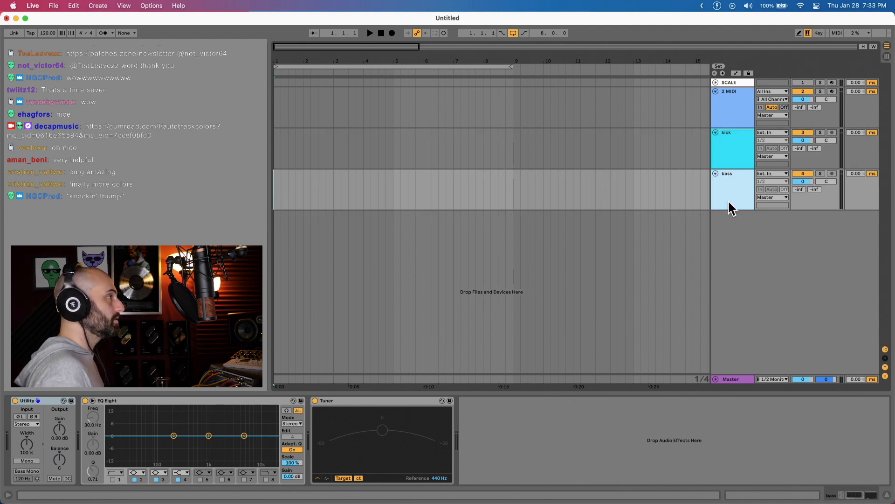
click(707, 210)
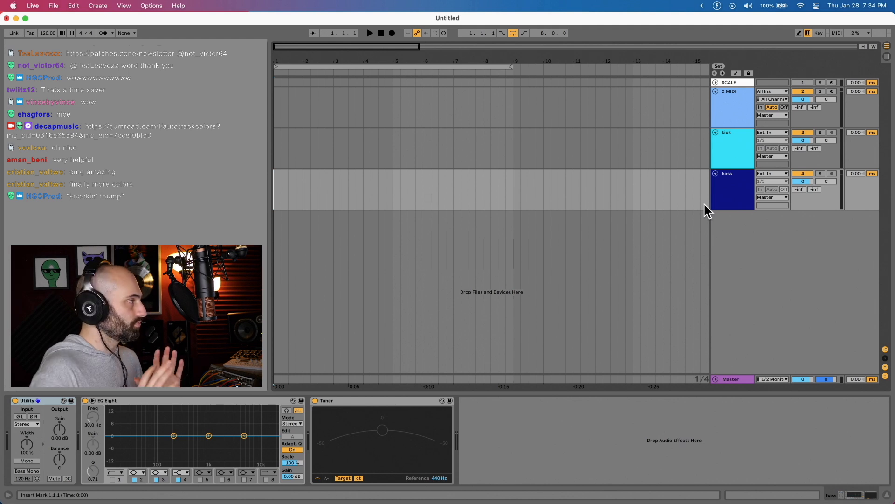